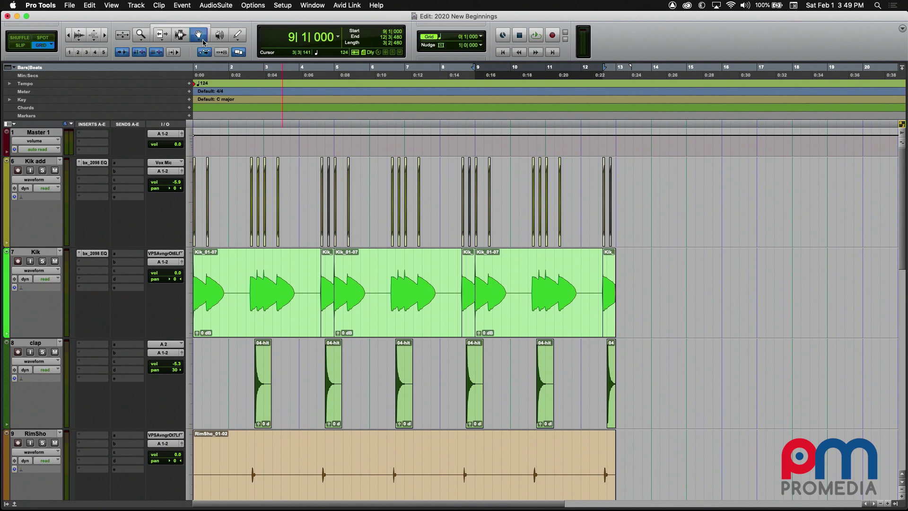
Drag the bar-9 Kik clip toward bar 14, then cycle through Shuffle, Slip, Spot and Grid modes.
{"action": "left_click", "coordinate": [535, 285]}
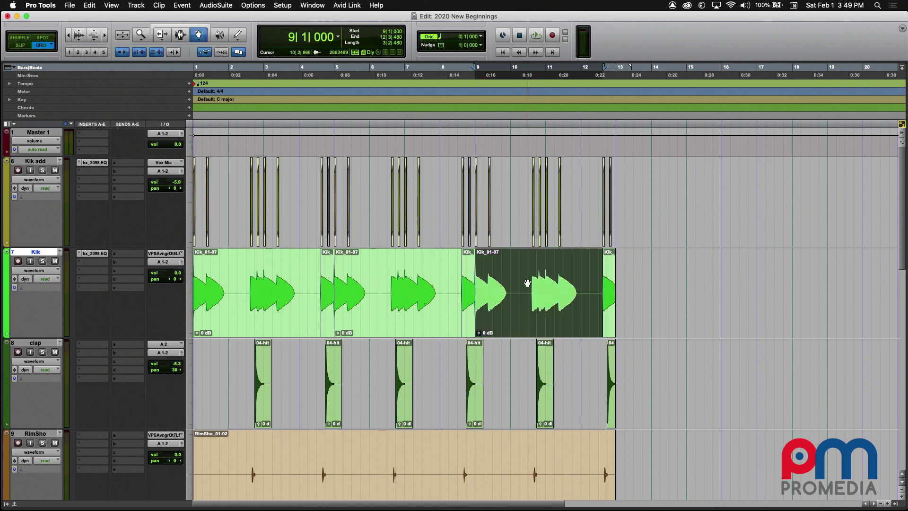
{"action": "left_click_drag", "start_coordinate": [533, 285], "coordinate": [723, 311]}
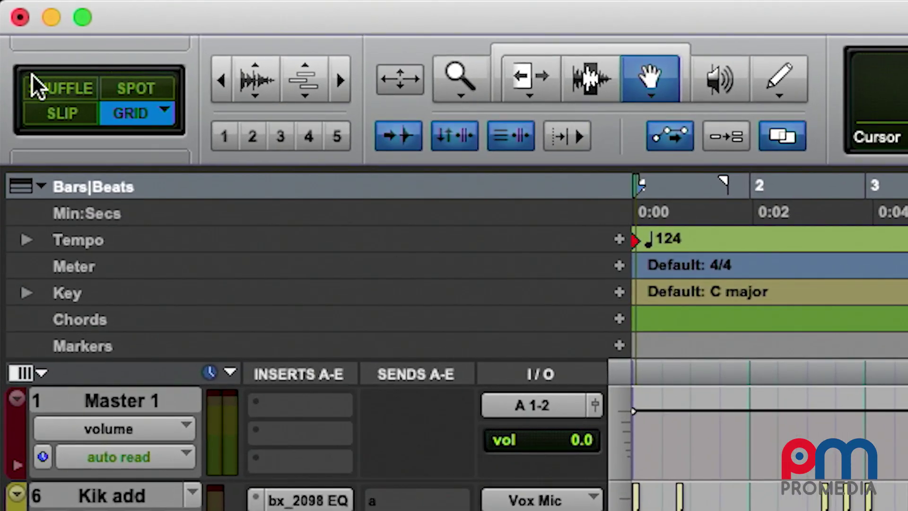
{"action": "left_click", "coordinate": [71, 92]}
{"action": "left_click", "coordinate": [78, 111]}
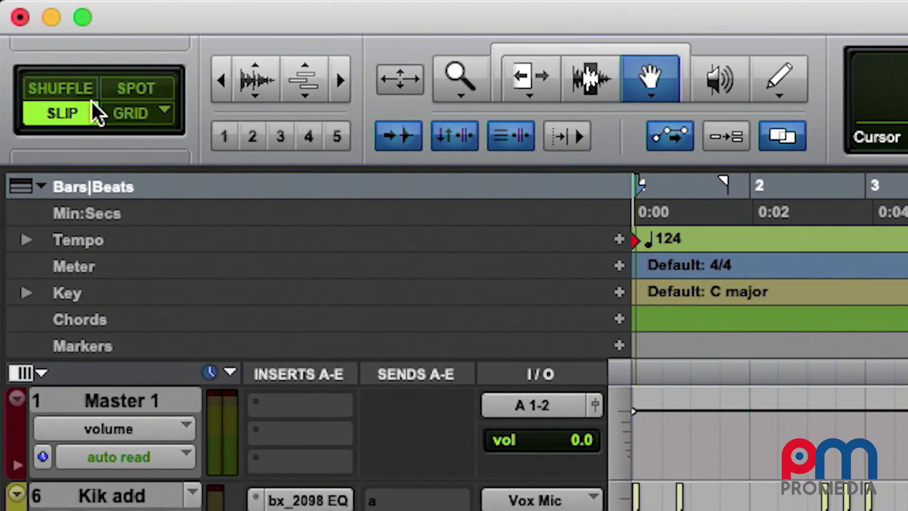
{"action": "left_click", "coordinate": [152, 91]}
{"action": "left_click", "coordinate": [152, 115]}
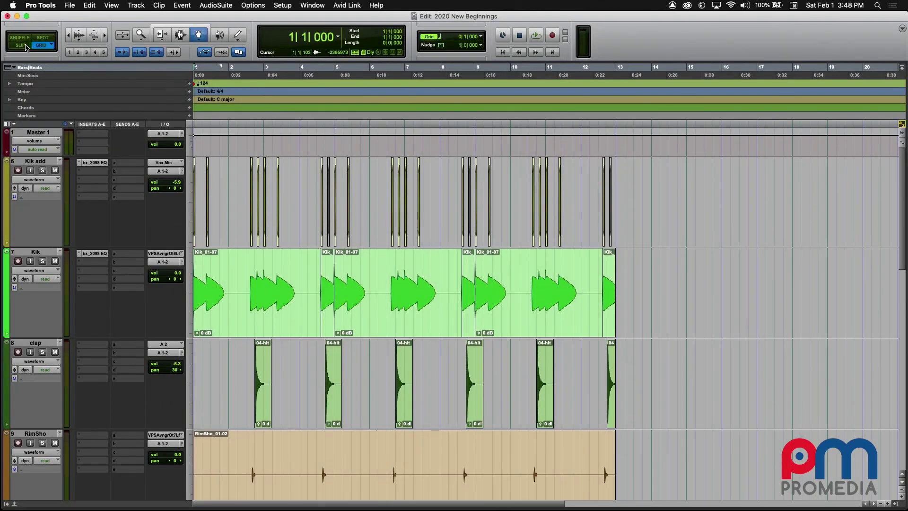
In Slip, then Shuffle mode, try moving Kik_01-09 later, then return it to its Kik-track gap.
{"action": "left_click", "coordinate": [21, 45]}
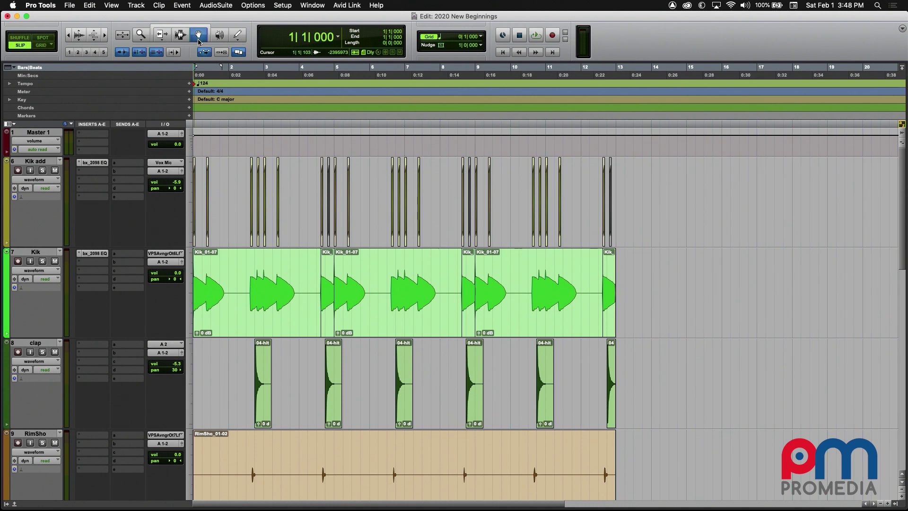
{"action": "left_click", "coordinate": [524, 313]}
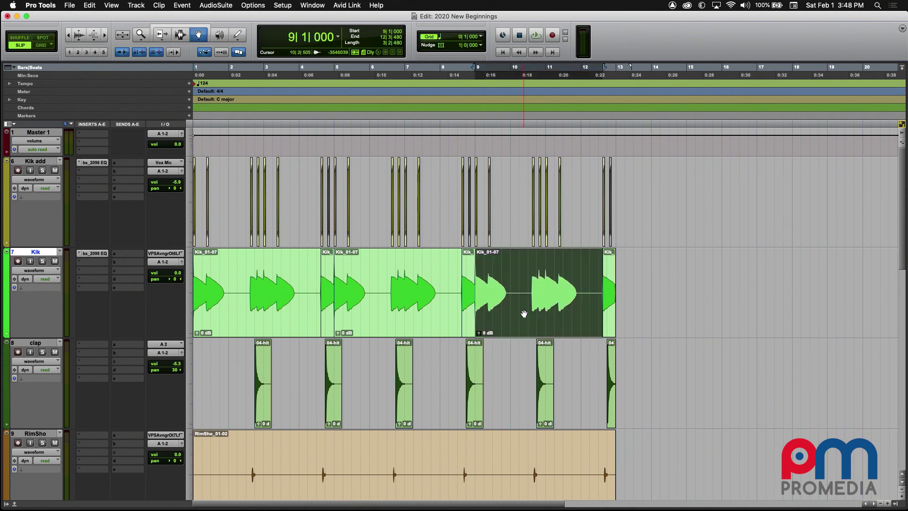
{"action": "left_click_drag", "start_coordinate": [524, 313], "coordinate": [734, 356]}
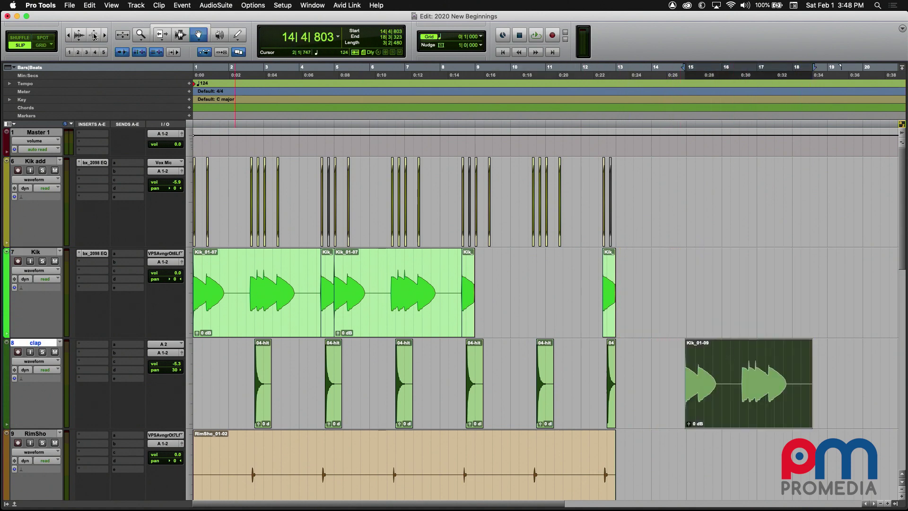
{"action": "left_click", "coordinate": [26, 37]}
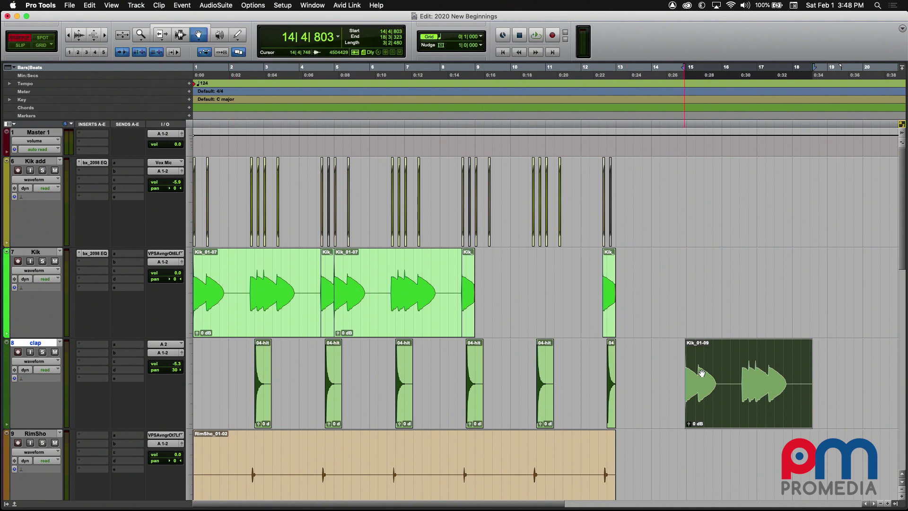
{"action": "left_click_drag", "start_coordinate": [714, 379], "coordinate": [605, 371]}
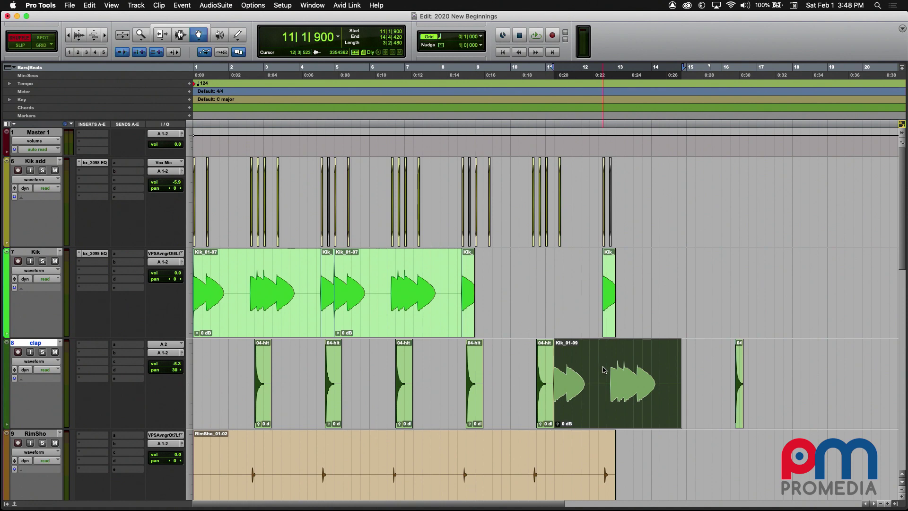
{"action": "left_click_drag", "start_coordinate": [604, 370], "coordinate": [526, 294]}
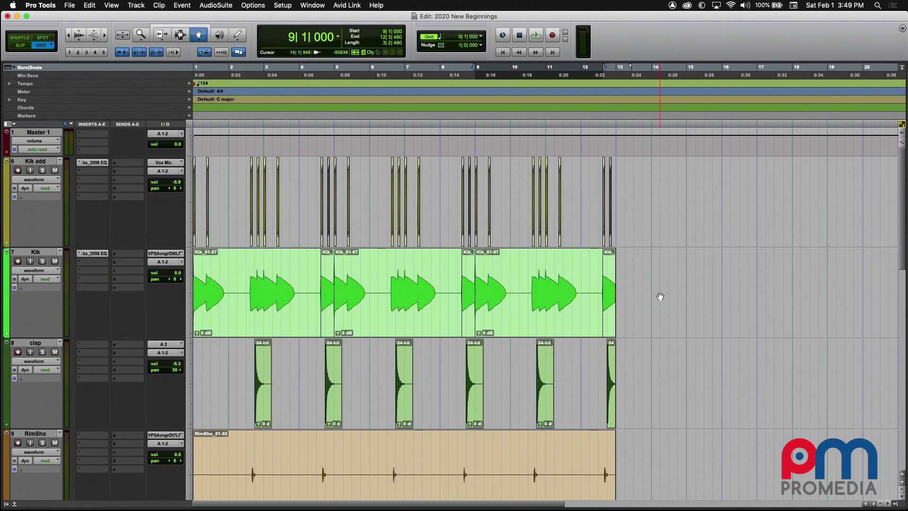
Shift the Kik and clap clips from bar 5 to bars 8–16, then drop Kik_01-09 onto the clap track at 16|2.
{"action": "left_click_drag", "start_coordinate": [660, 297], "coordinate": [659, 298]}
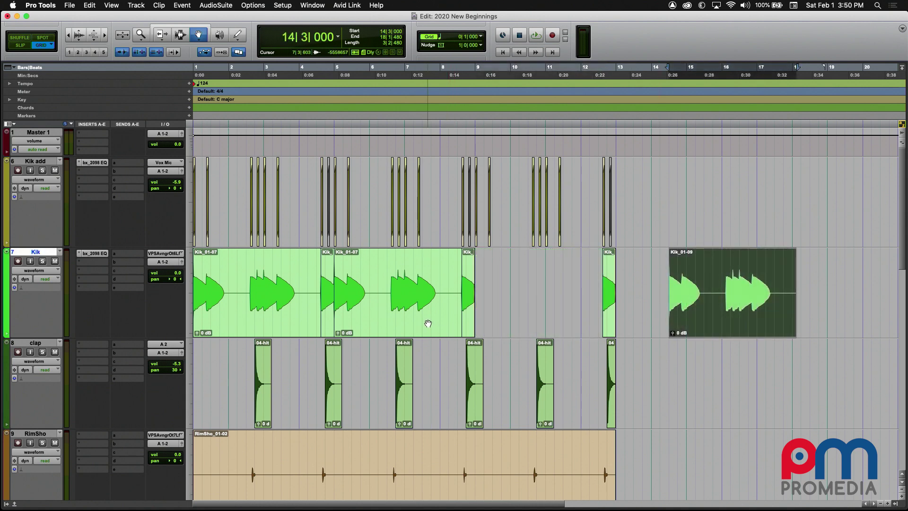
{"action": "left_click", "coordinate": [428, 324]}
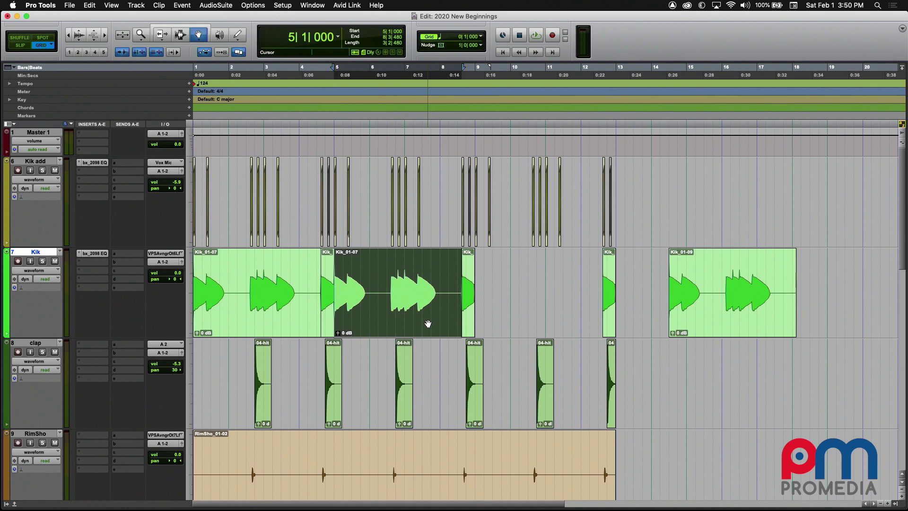
{"action": "left_click", "coordinate": [467, 296], "text": "shift"}
{"action": "left_click", "coordinate": [609, 297], "text": "shift"}
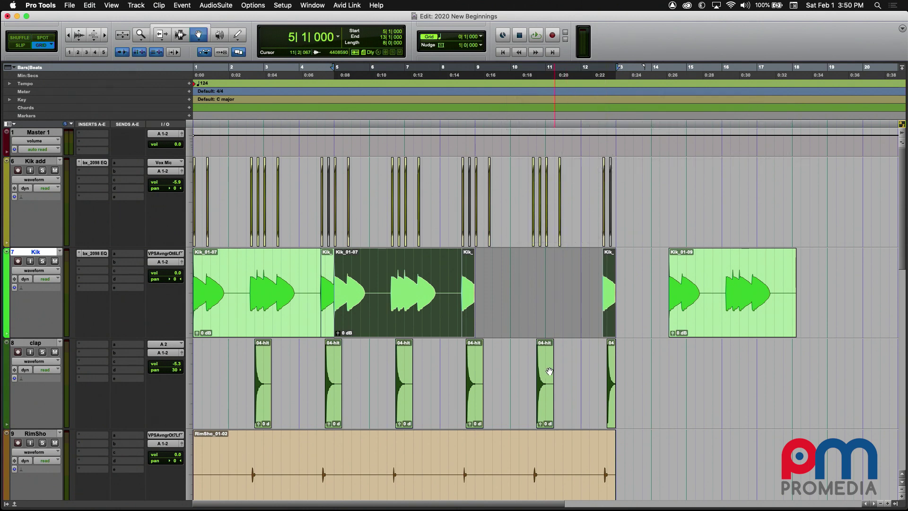
{"action": "left_click", "coordinate": [549, 397], "text": "shift"}
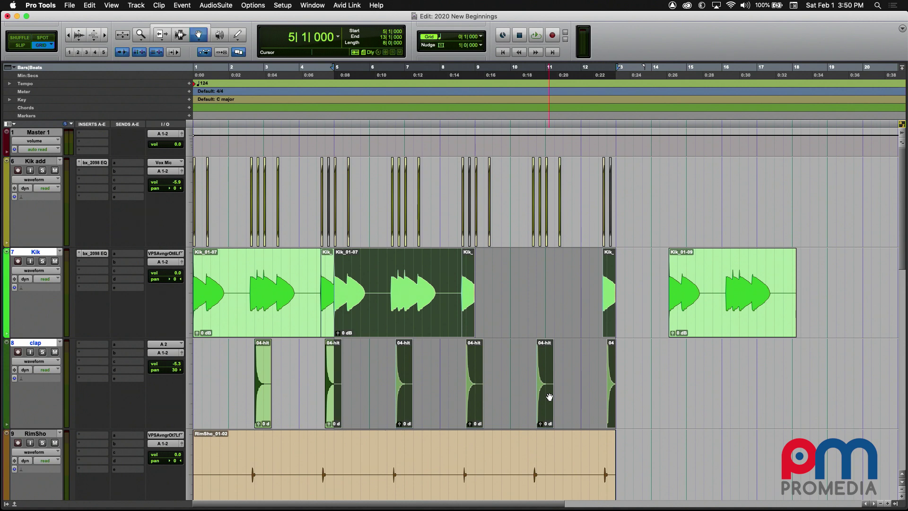
{"action": "left_click_drag", "start_coordinate": [428, 297], "coordinate": [896, 320]}
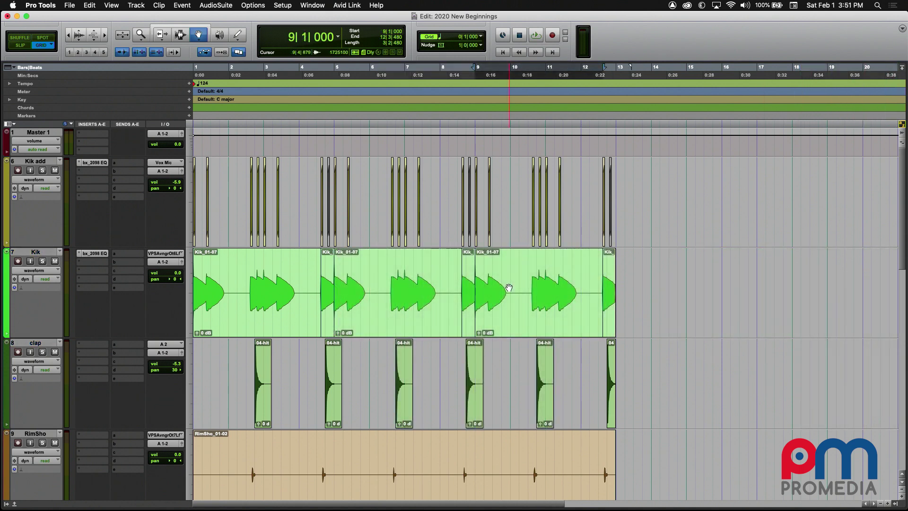
{"action": "left_click_drag", "start_coordinate": [509, 288], "coordinate": [762, 357]}
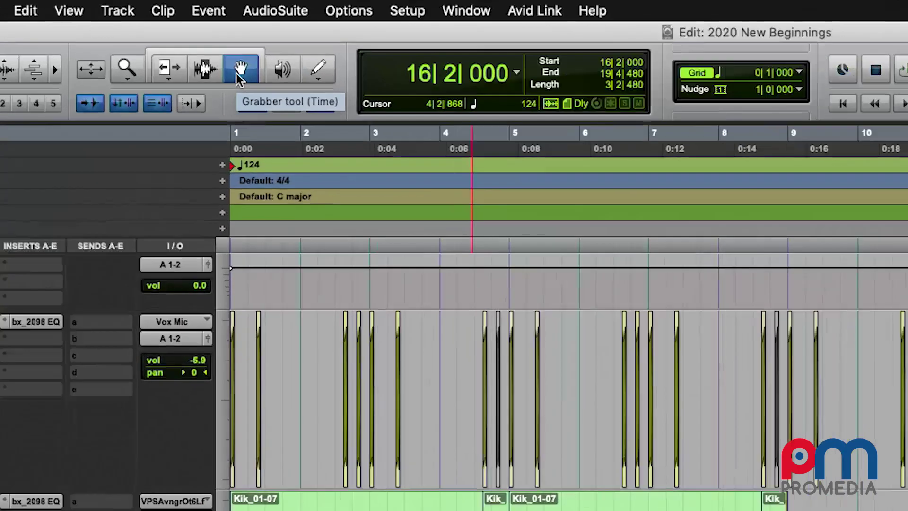
Set the Grabber to Separation mode, then select bars 6 to 8 on the Kik track with the Selector.
{"action": "left_click", "coordinate": [198, 38]}
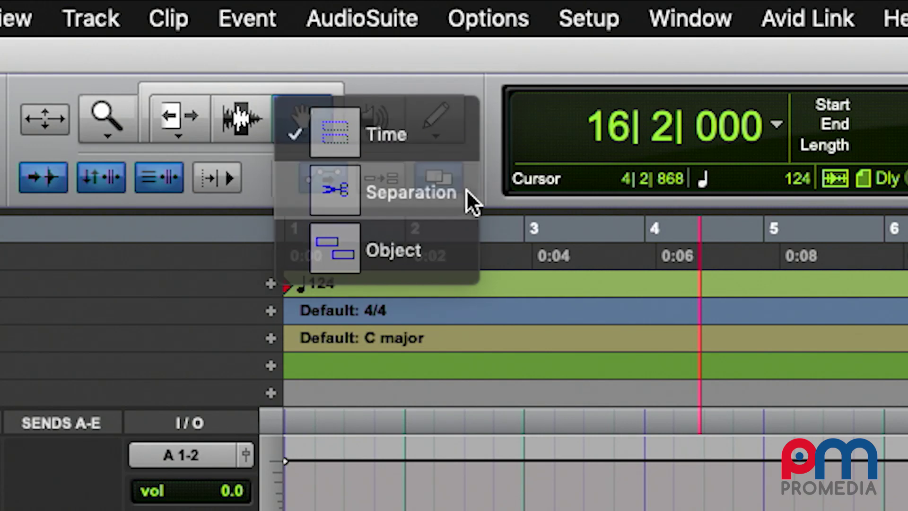
{"action": "left_click", "coordinate": [467, 189]}
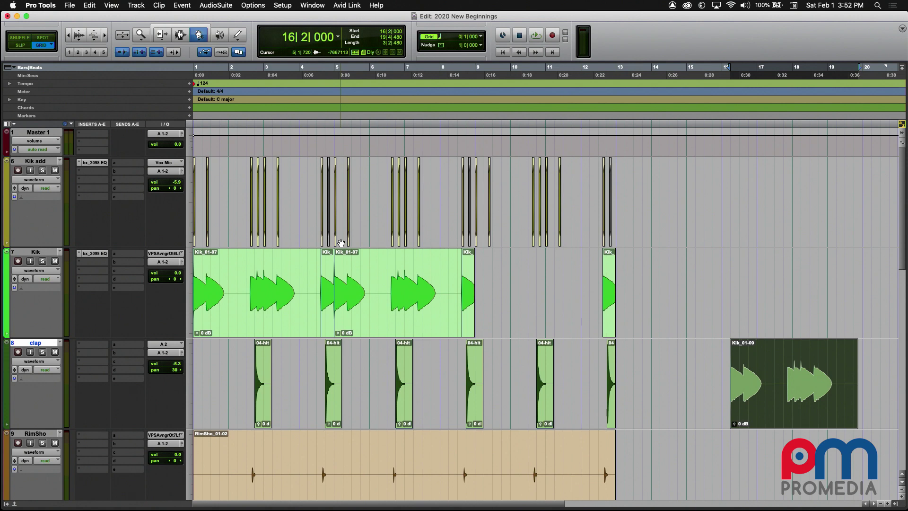
{"action": "left_click", "coordinate": [341, 243]}
{"action": "left_click", "coordinate": [180, 35]}
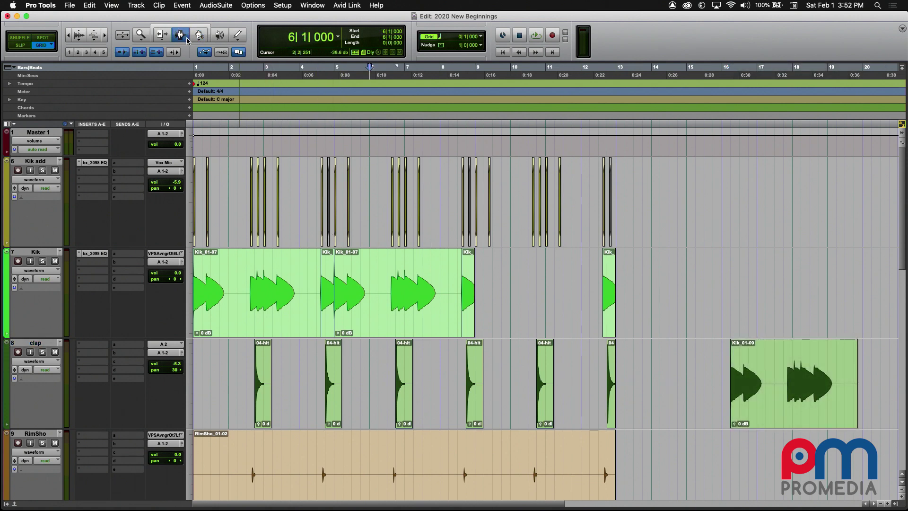
{"action": "left_click_drag", "start_coordinate": [367, 282], "coordinate": [441, 290]}
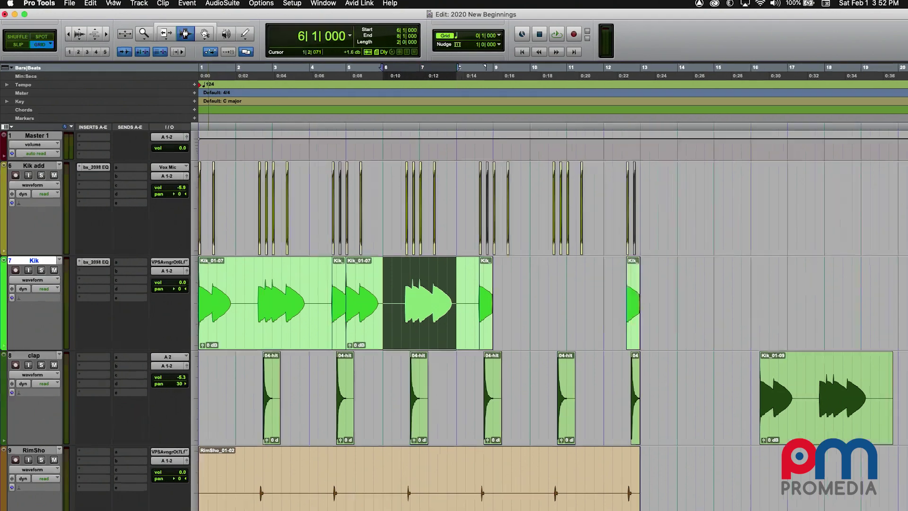
Separate bars 6–8 of the Kik clip into Kik_01-10, trial-move it to bar 9, then undo.
{"action": "left_click", "coordinate": [89, 5]}
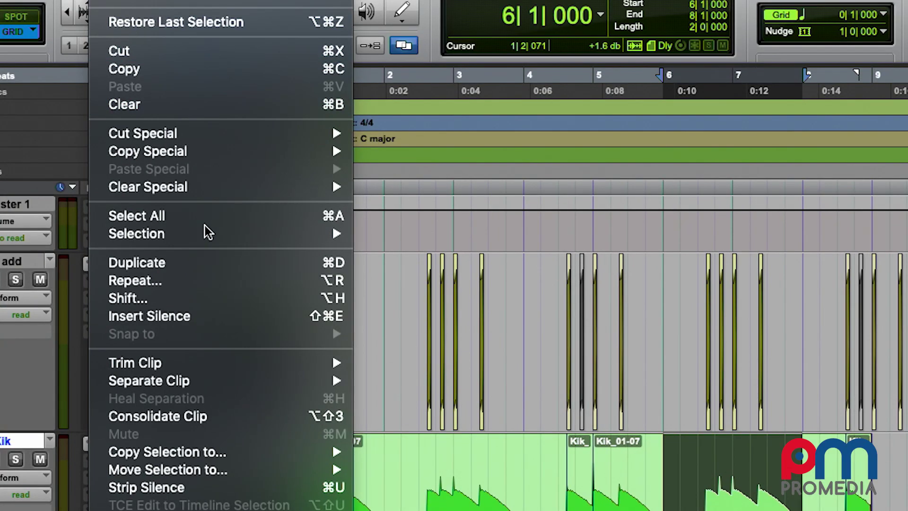
{"action": "mouse_move", "coordinate": [248, 379]}
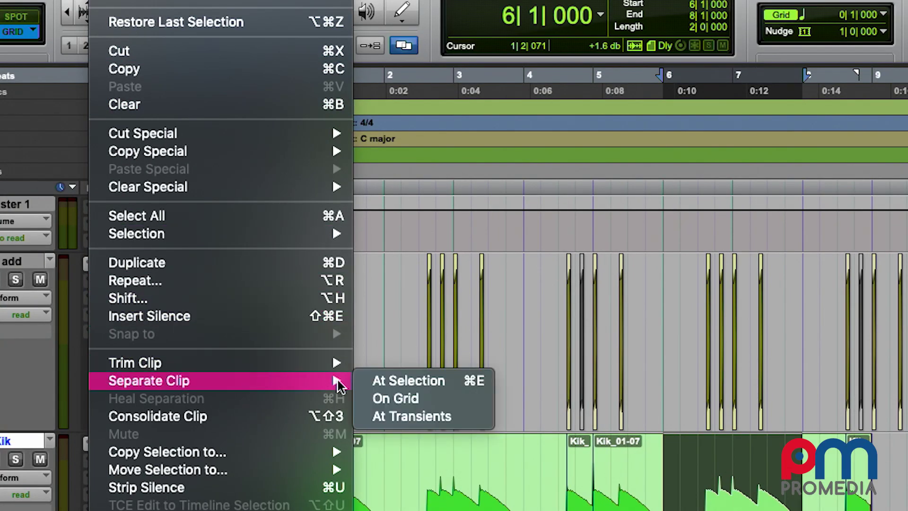
{"action": "left_click", "coordinate": [361, 382]}
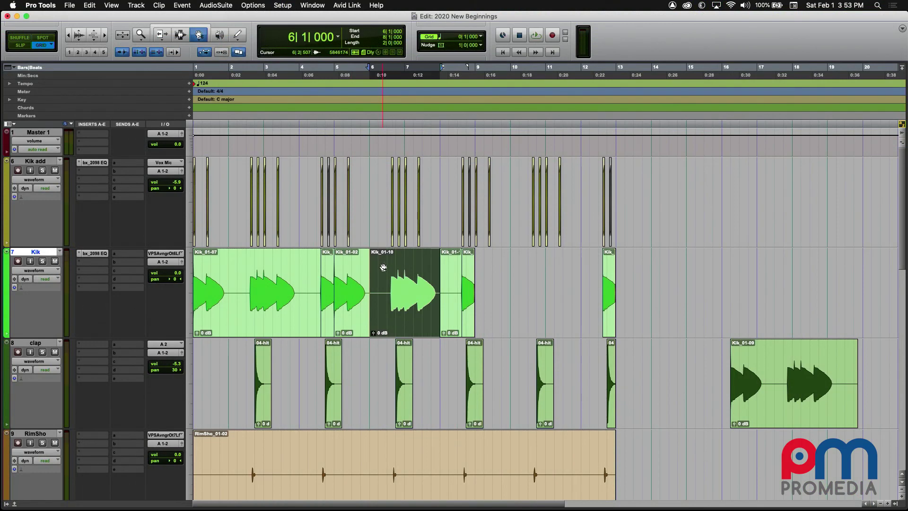
{"action": "left_click_drag", "start_coordinate": [383, 267], "coordinate": [518, 287]}
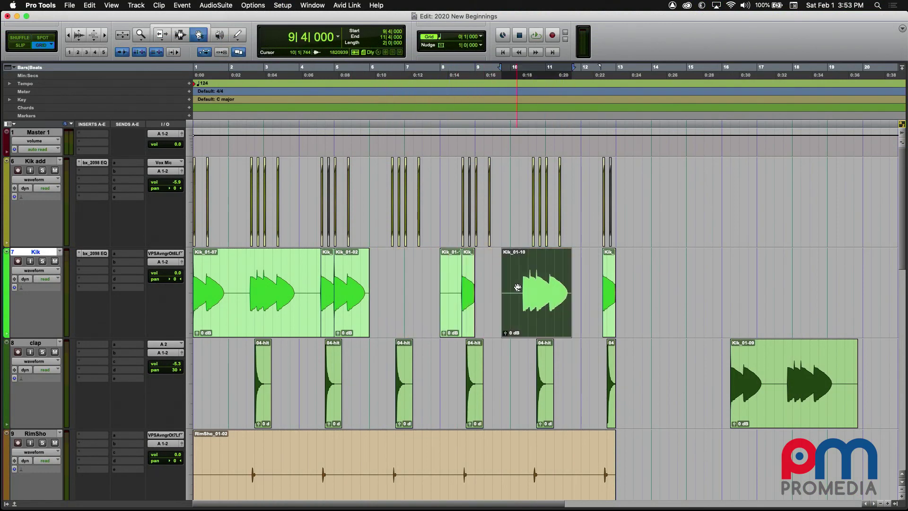
{"action": "key", "text": "super+z"}
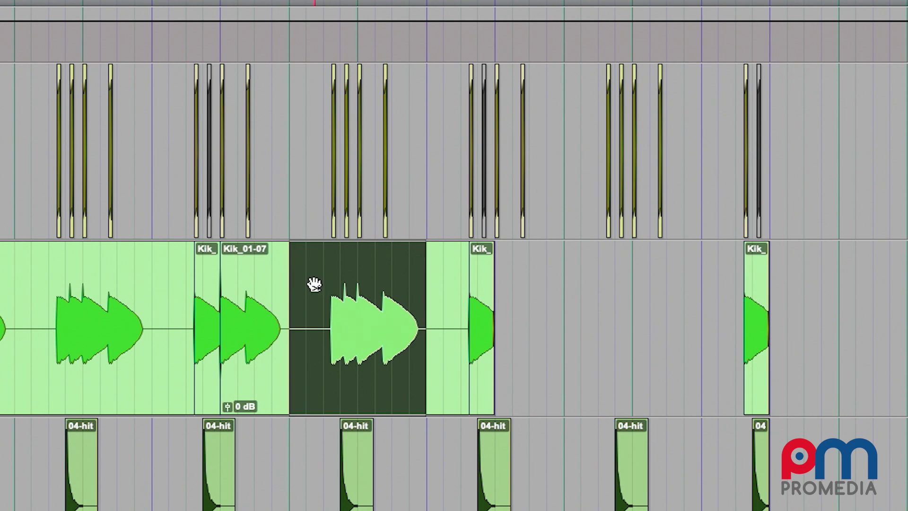
Trial-drag the separated Kik_01-10 clip later along the Kik track.
{"action": "left_click_drag", "start_coordinate": [314, 284], "coordinate": [568, 319]}
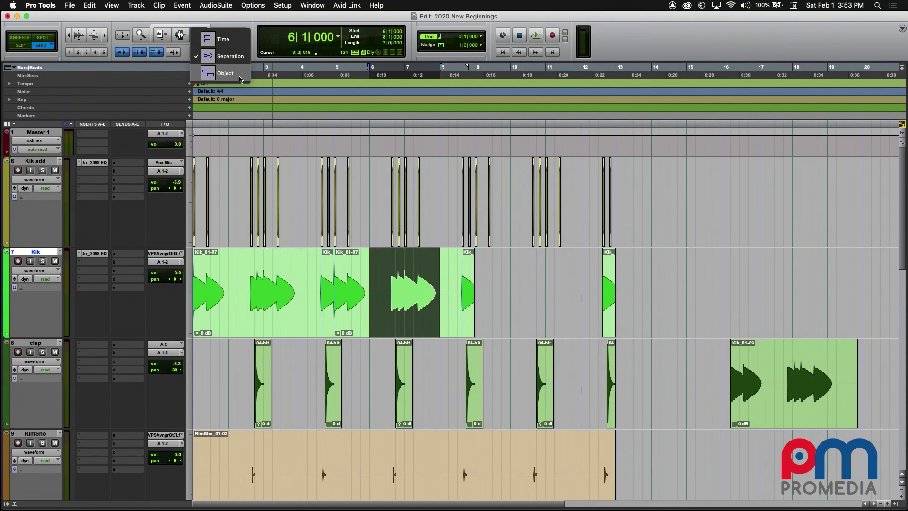
Switch the Grabber to Object mode and try selecting short Kik clips and 04-hit clap clips.
{"action": "left_click", "coordinate": [240, 79]}
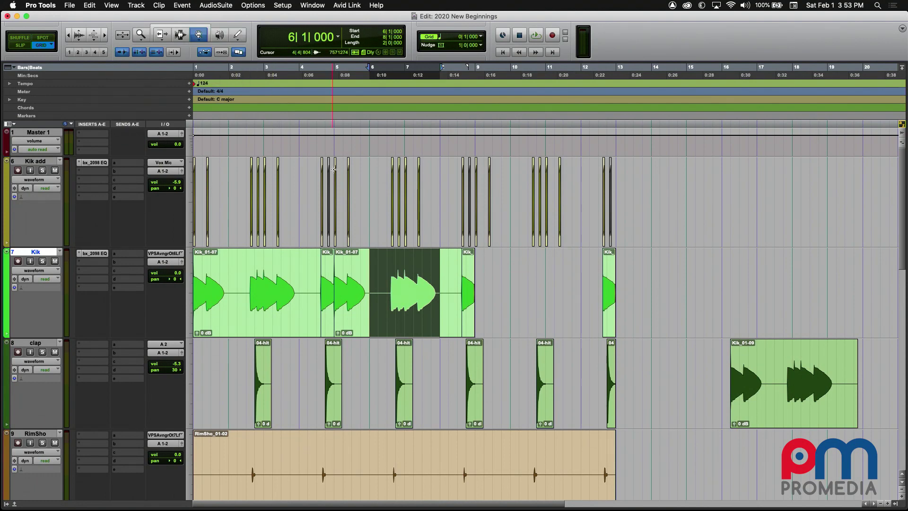
{"action": "left_click", "coordinate": [334, 404]}
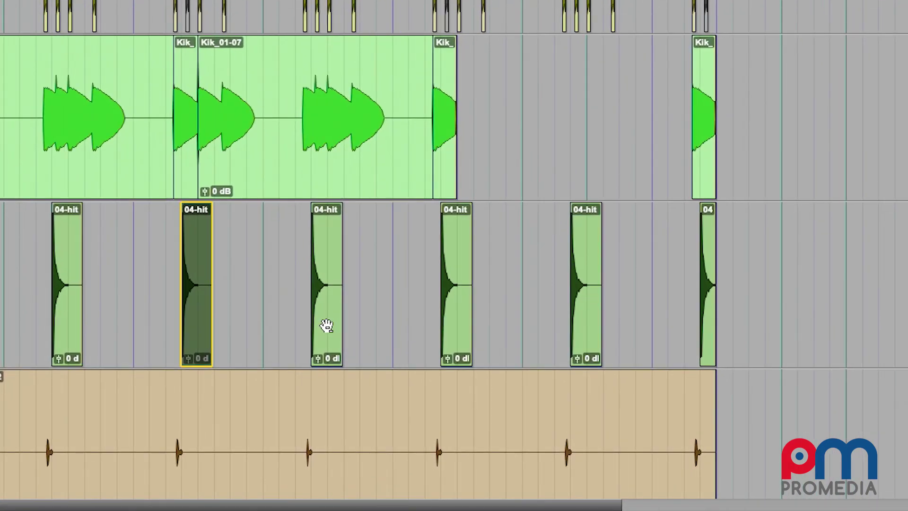
{"action": "left_click", "coordinate": [327, 325], "text": "shift"}
{"action": "left_click", "coordinate": [440, 125], "text": "shift"}
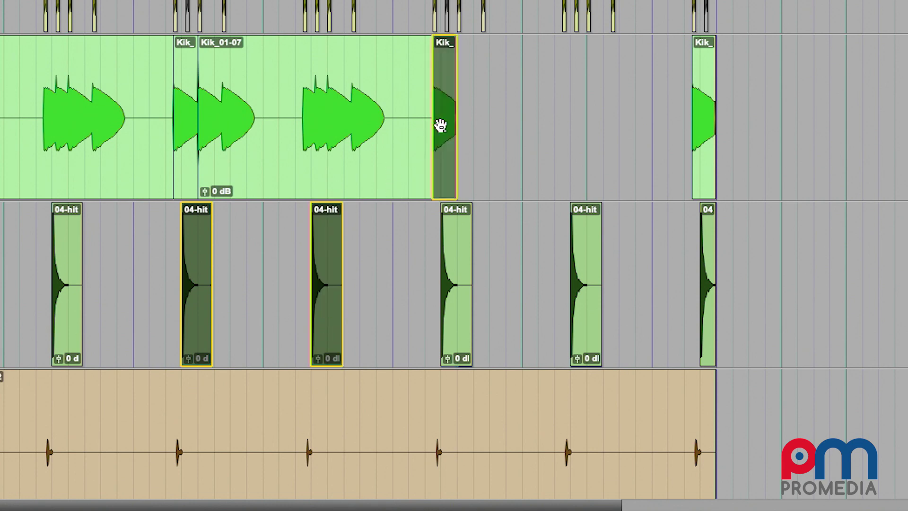
{"action": "left_click", "coordinate": [186, 105], "text": "shift"}
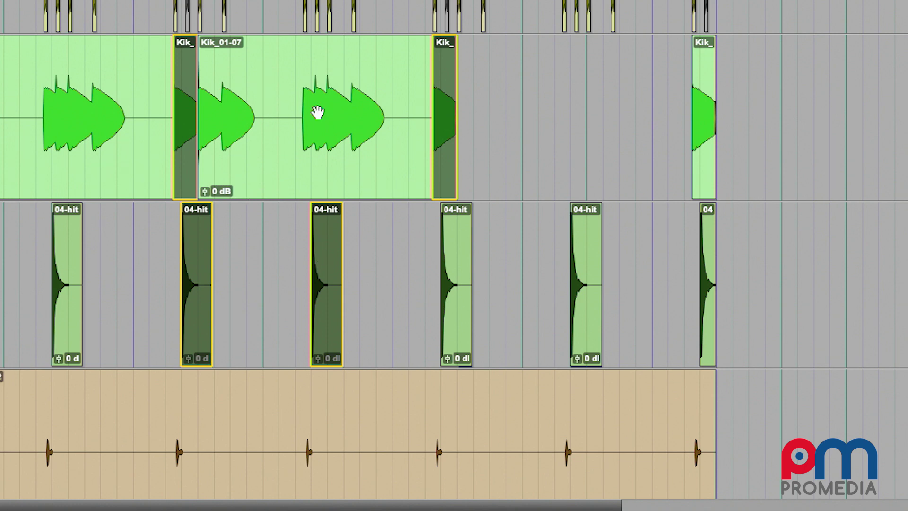
{"action": "left_click", "coordinate": [191, 137]}
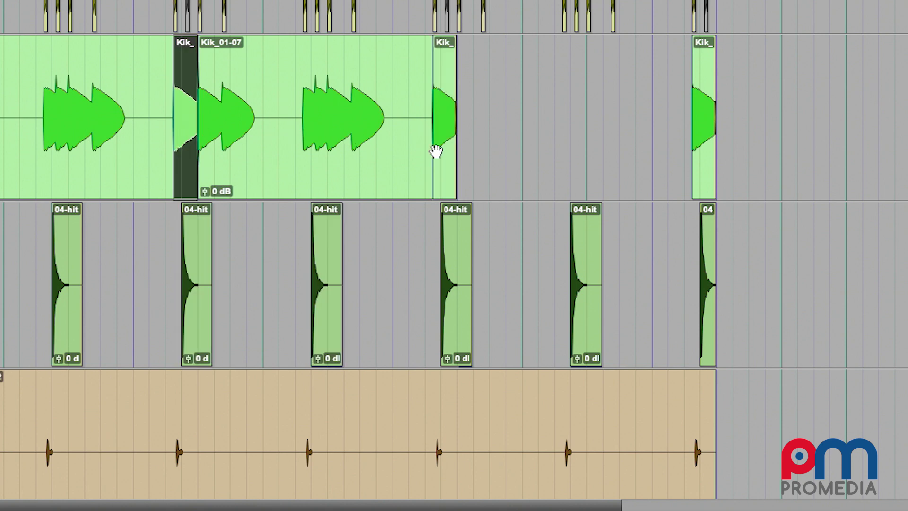
{"action": "left_click", "coordinate": [436, 151], "text": "shift"}
{"action": "left_click", "coordinate": [464, 288], "text": "shift"}
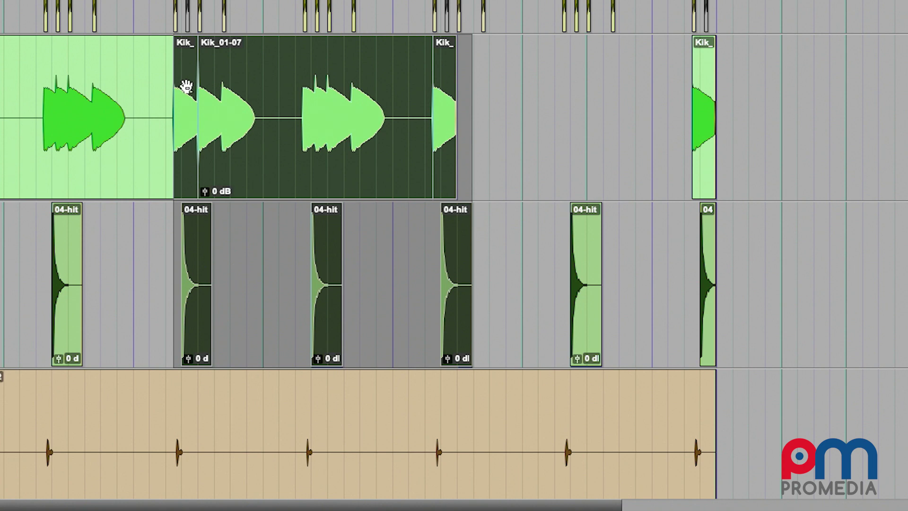
{"action": "left_click", "coordinate": [187, 138]}
Select two short Kik clips and two 04-hit clips, then drag all four later together.
{"action": "left_click", "coordinate": [488, 146]}
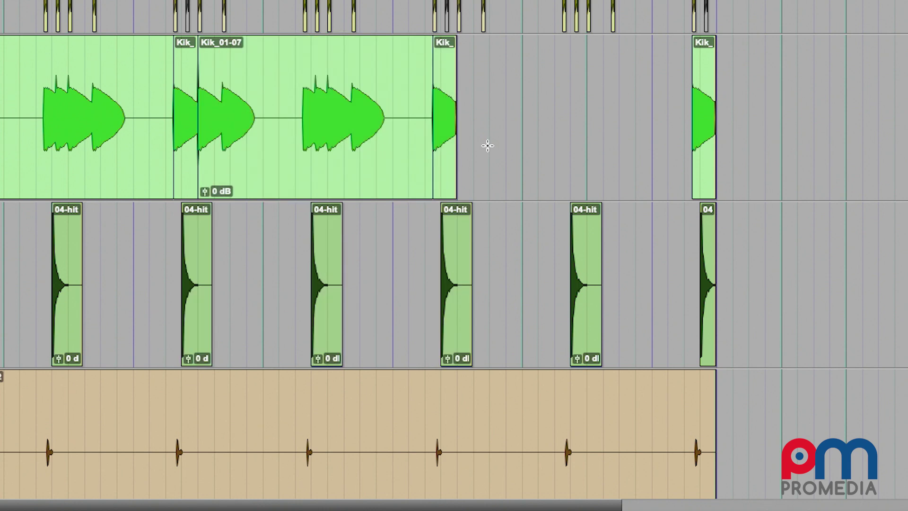
{"action": "left_click", "coordinate": [449, 144]}
{"action": "left_click", "coordinate": [190, 148], "text": "shift"}
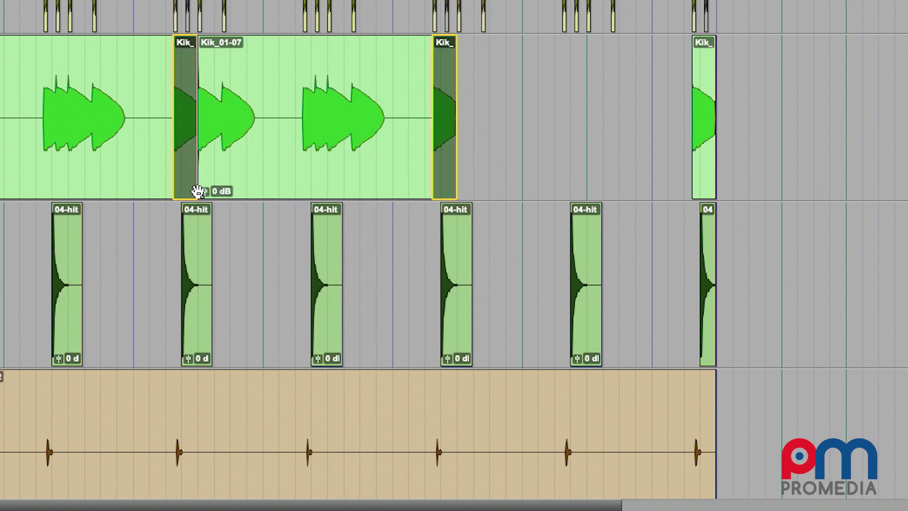
{"action": "left_click", "coordinate": [207, 235], "text": "shift"}
{"action": "left_click", "coordinate": [466, 286], "text": "shift"}
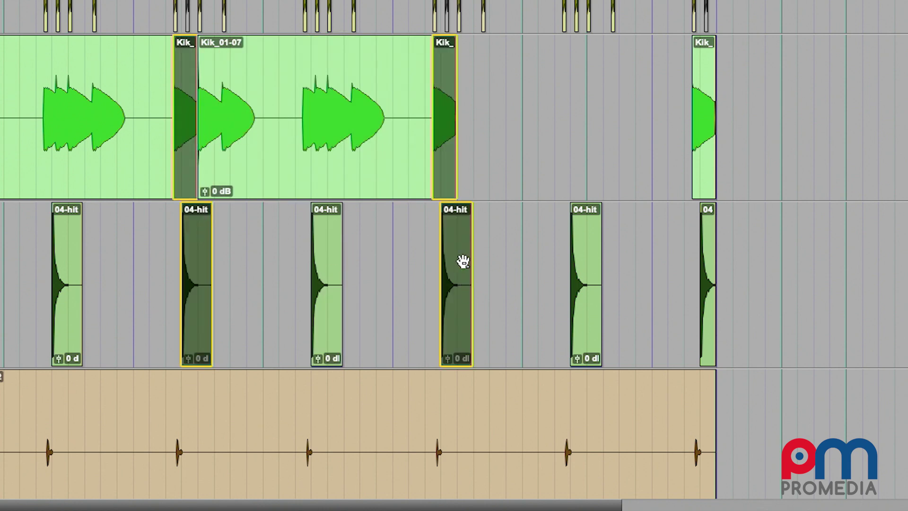
{"action": "left_click_drag", "start_coordinate": [443, 174], "coordinate": [758, 204]}
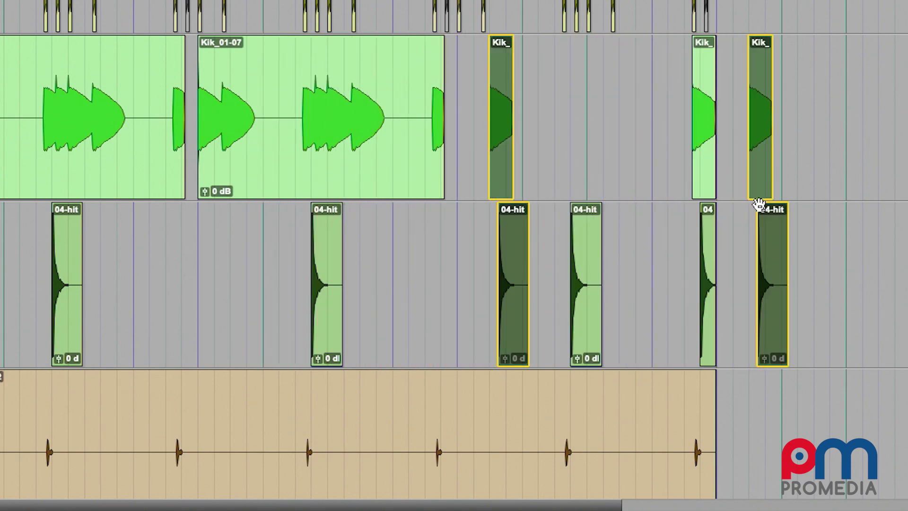